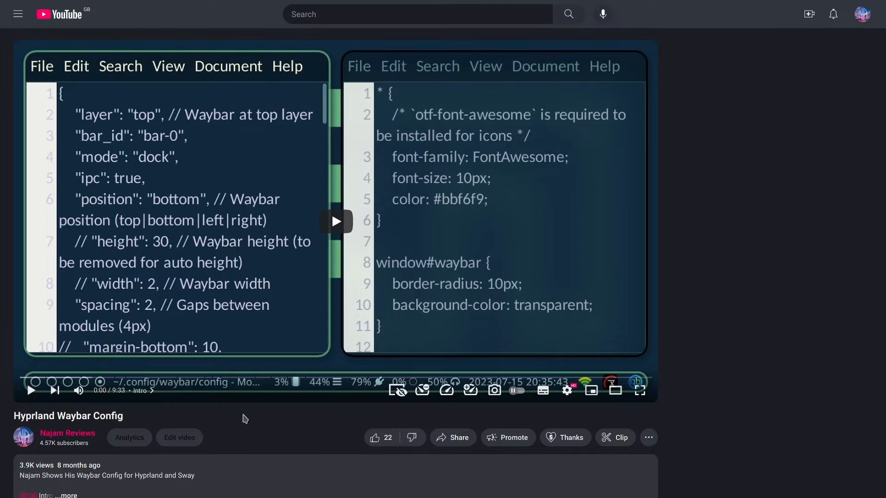
scroll(243, 419, "down", 3)
scroll(243, 419, "down", 2)
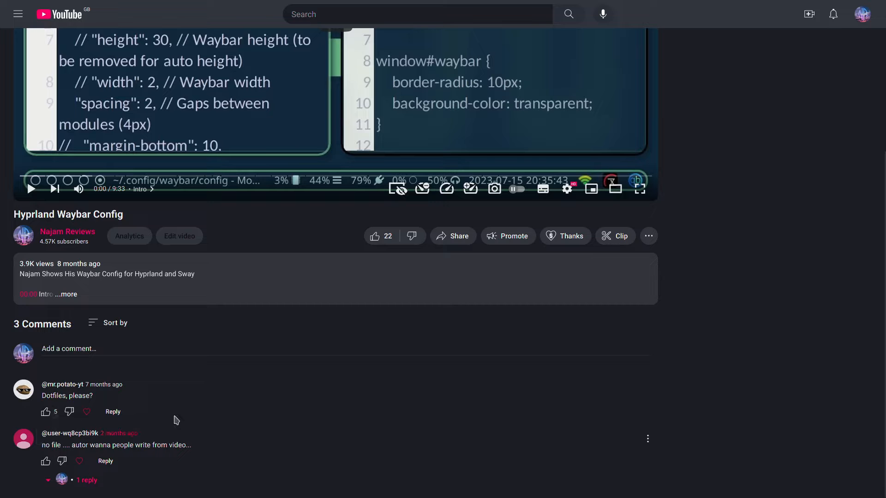
scroll(343, 398, "up", 5)
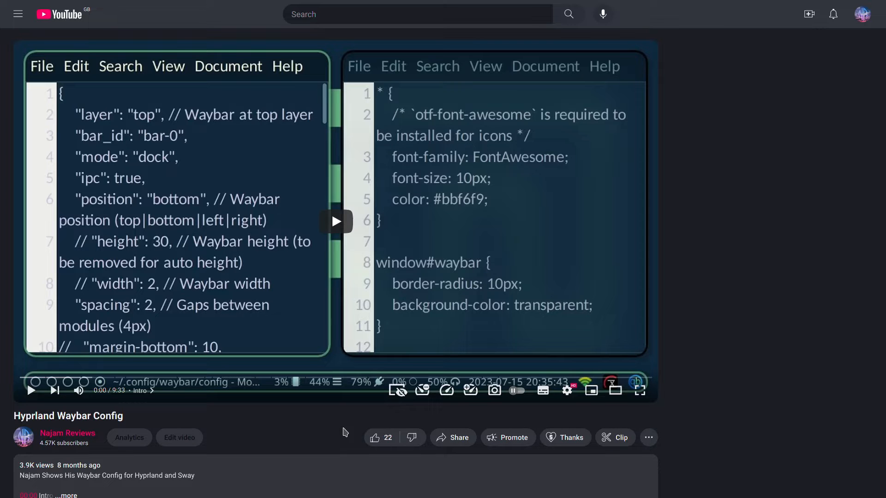
Tile the Waybar YouTube video beside the GitHub configs/waybar folder.
key("super+f")
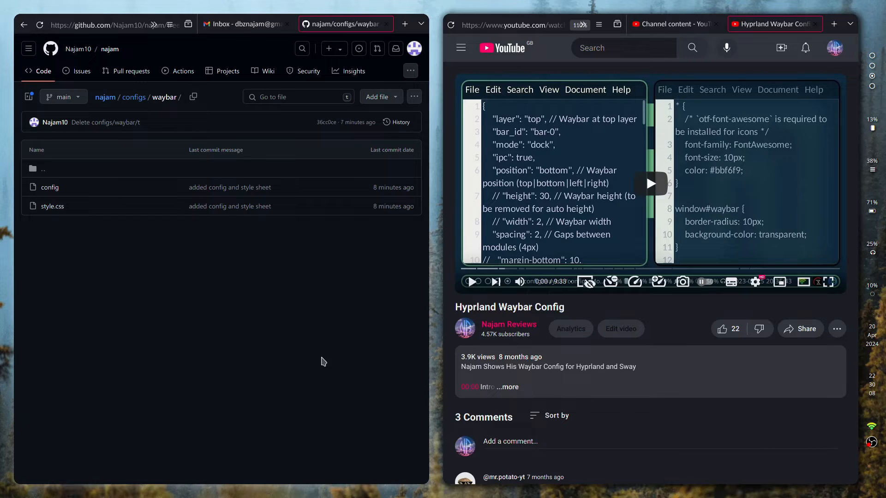
Browse from the home folder into .config/waybar in Thunar.
key("super+e")
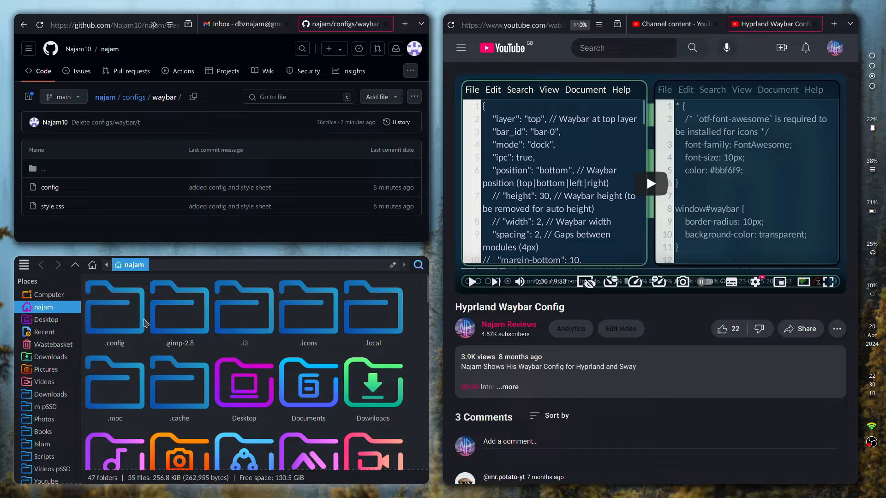
double_click(144, 327)
type("wayb")
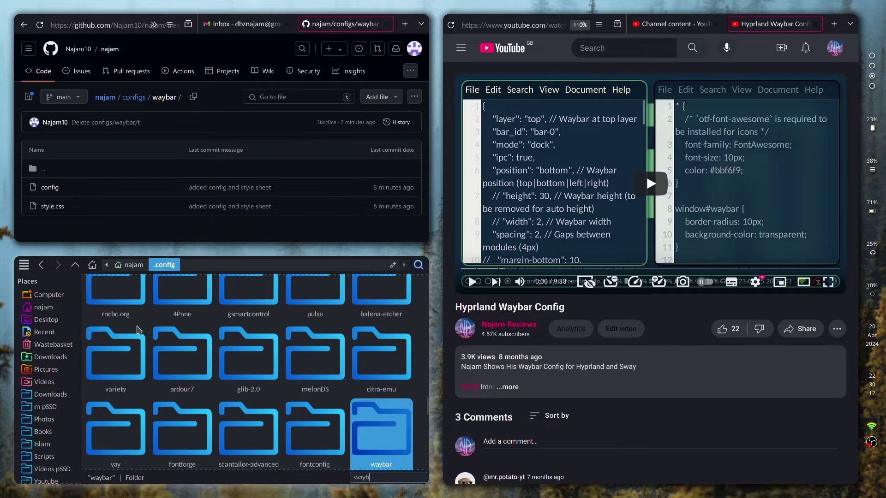
key("Return")
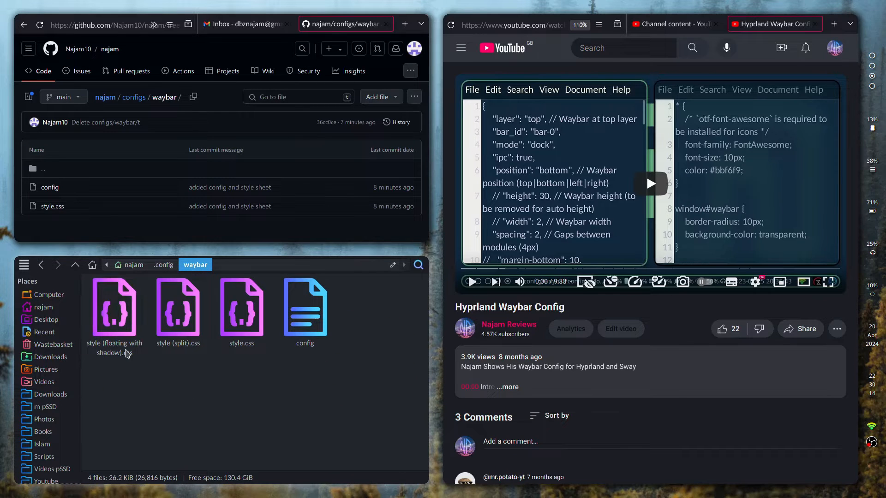
Look over the waybar stylesheets, then open the config file in a text editor.
left_click(128, 353)
left_click(198, 391)
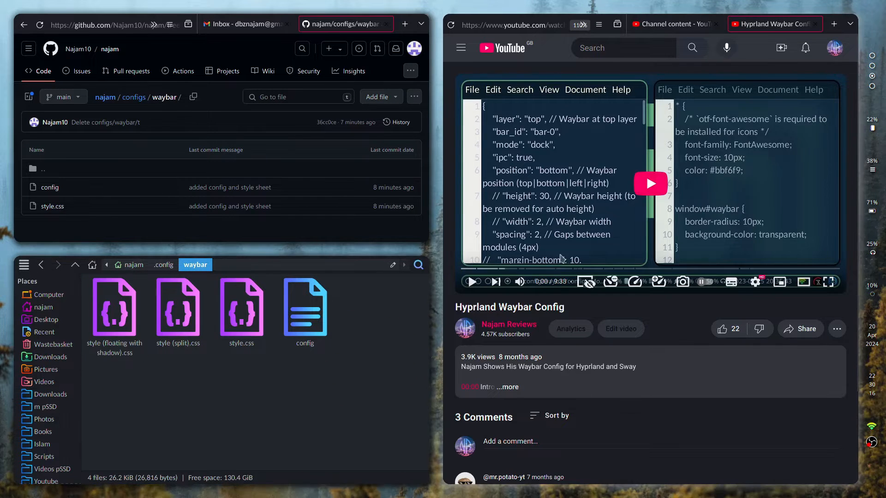
left_click(178, 315)
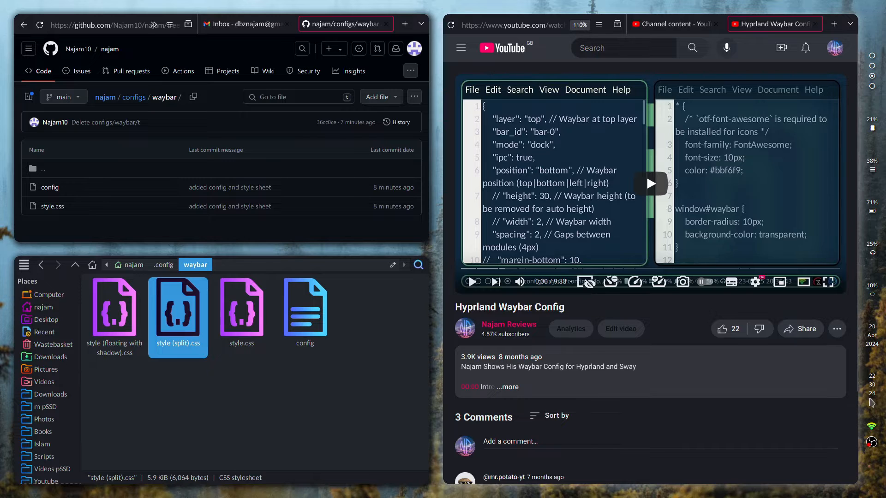
key("Right")
key("Right")
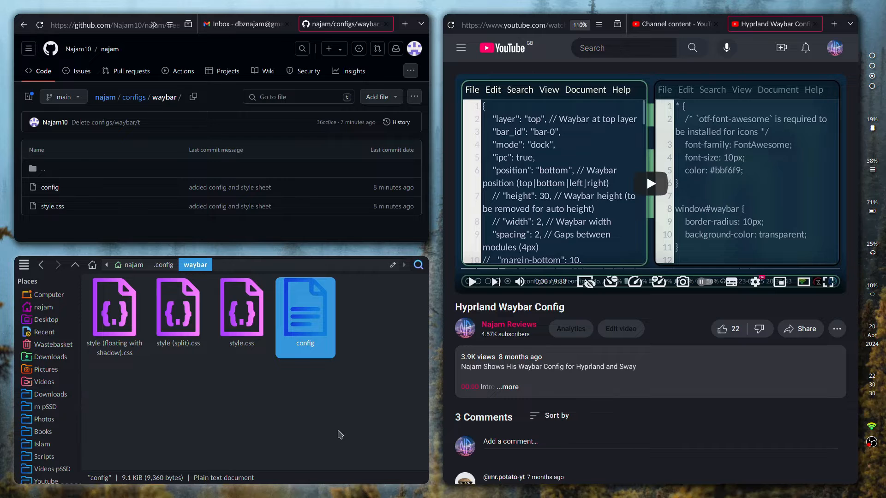
key("Return")
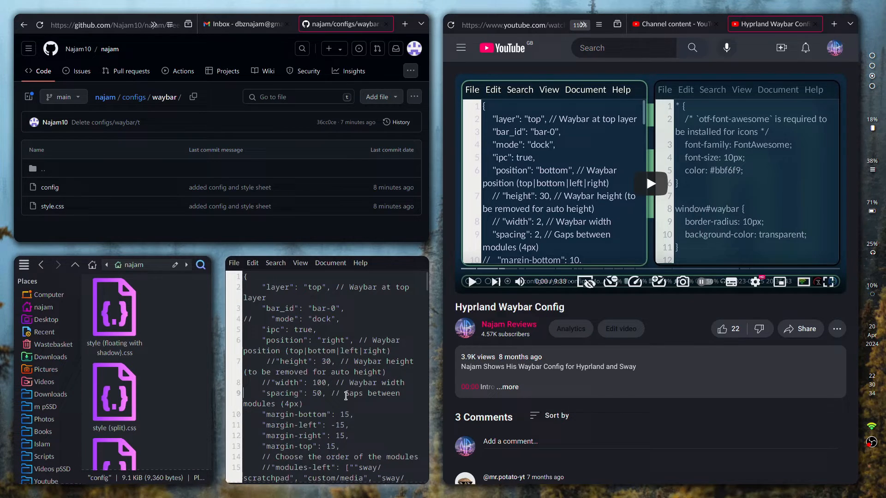
key("super+f")
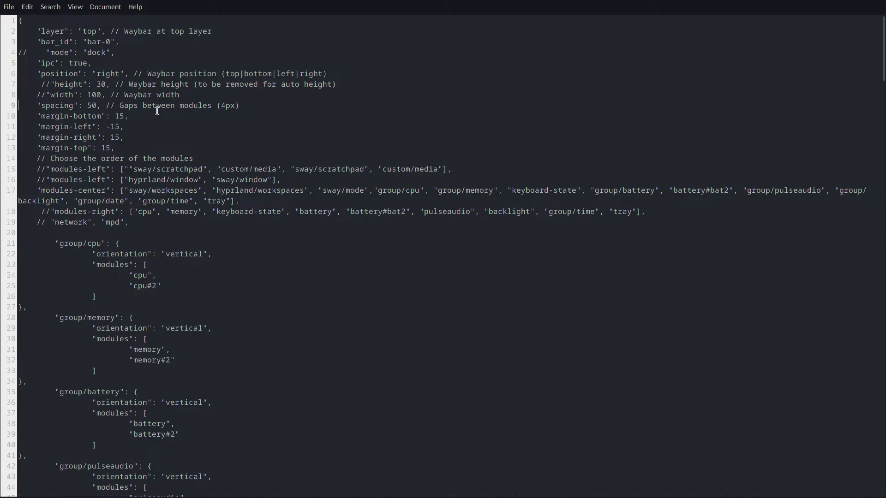
left_click(136, 128)
triple_click(106, 127)
left_click(132, 123)
key("super+f")
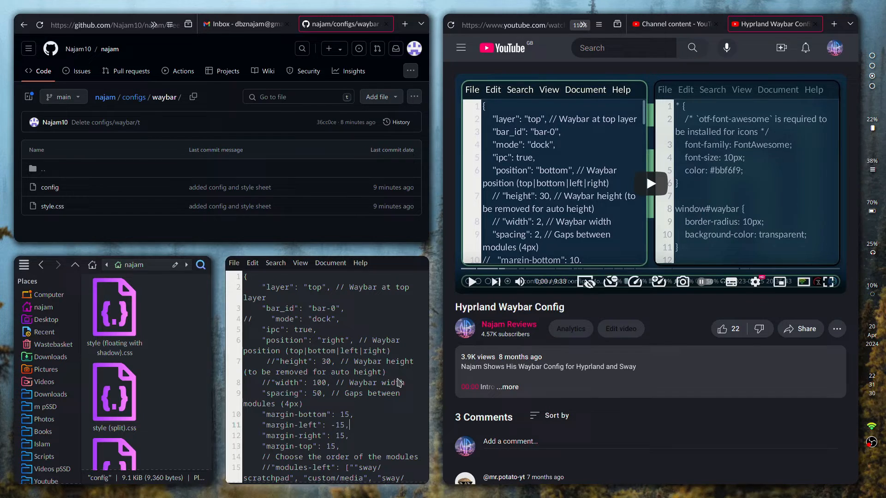
key("super+f")
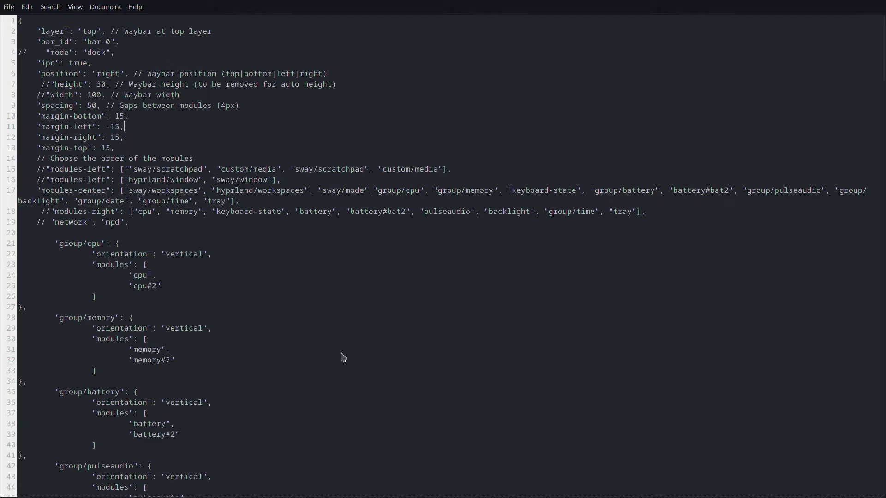
left_click_drag(59, 245, 161, 287)
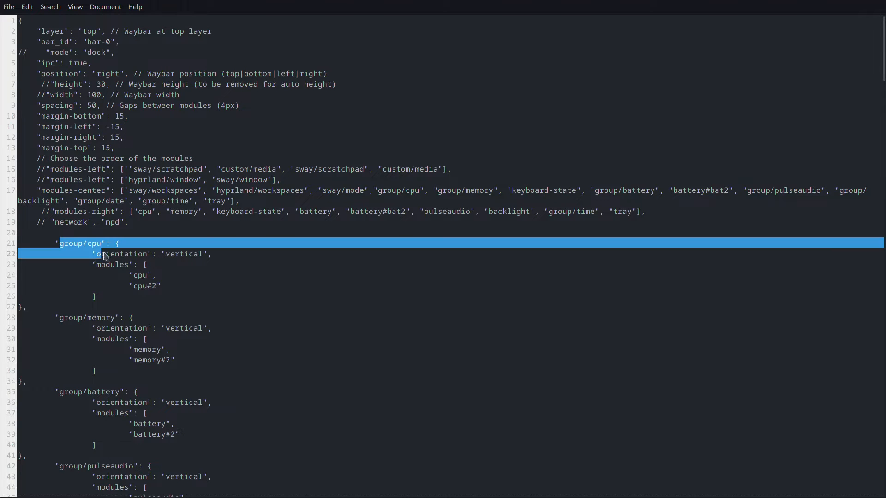
left_click(176, 294)
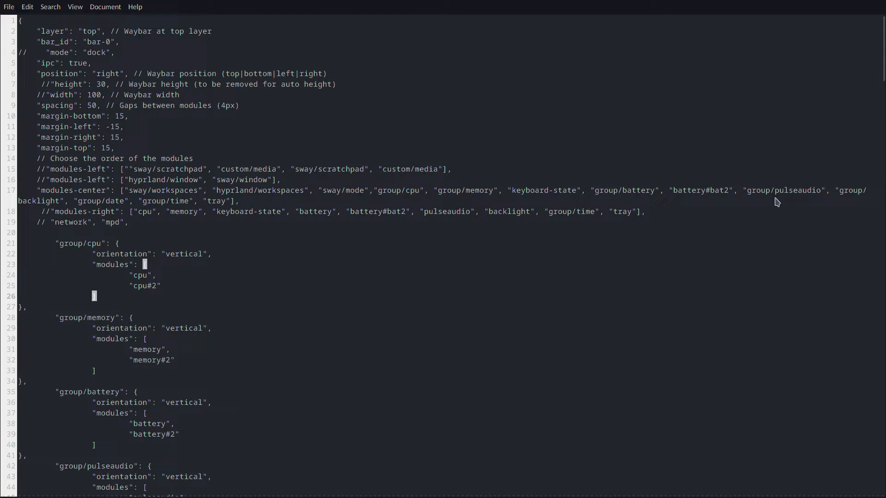
left_click_drag(753, 191, 821, 201)
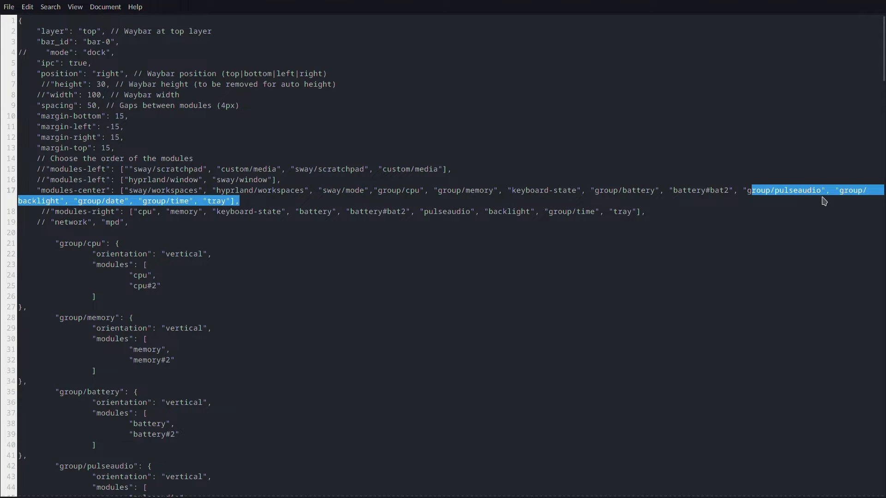
left_click(738, 191)
left_click_drag(606, 193, 478, 204)
left_click(477, 204)
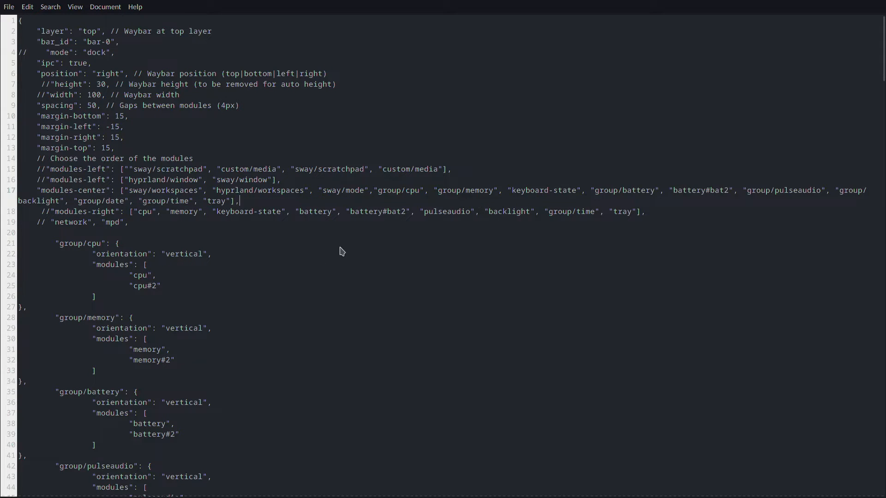
key("super+f")
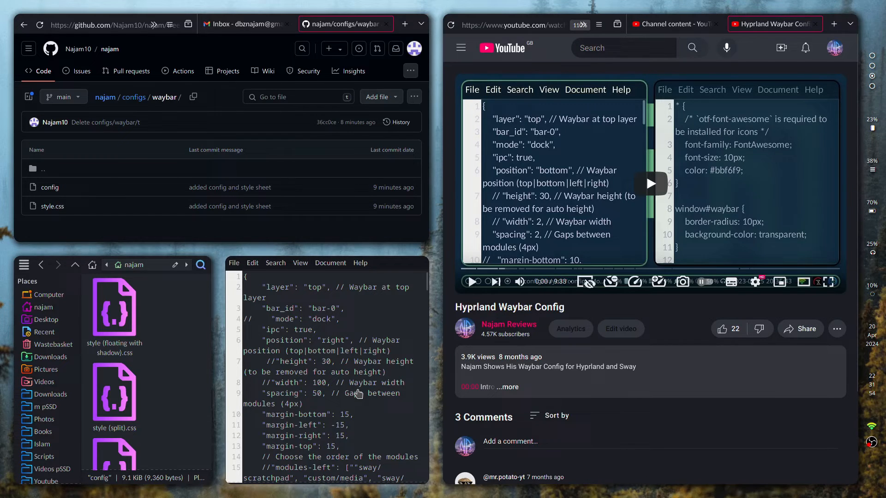
key("super+f")
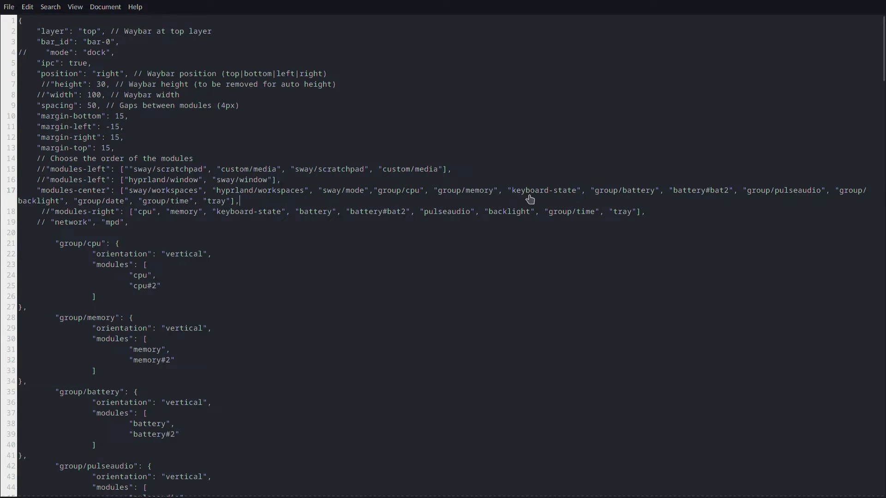
scroll(256, 305, "down", 3)
scroll(256, 305, "down", 4)
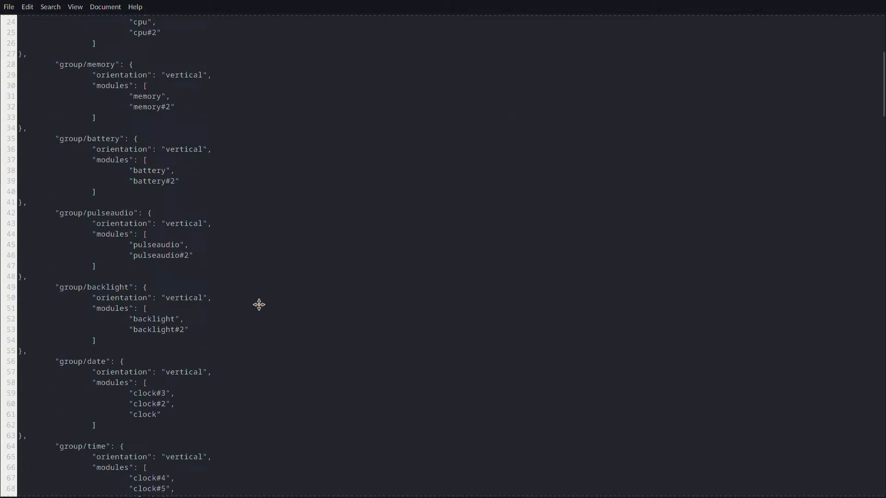
scroll(194, 270, "down", 2)
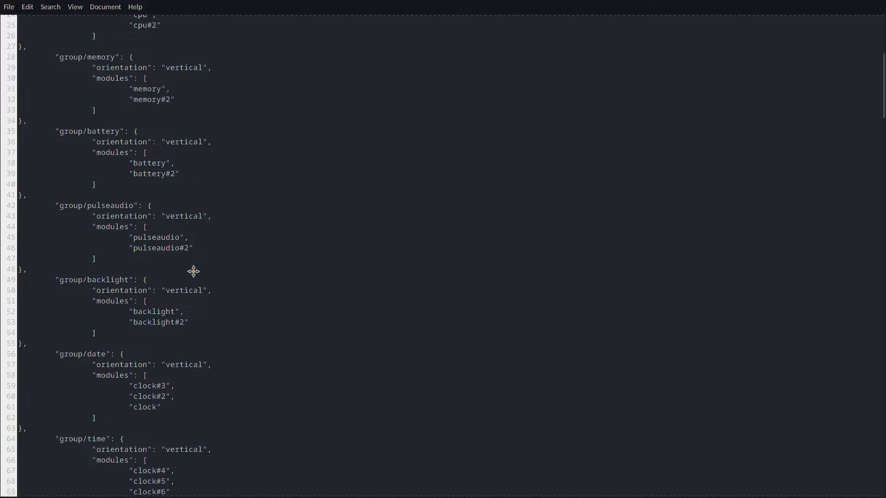
scroll(195, 270, "down", 2)
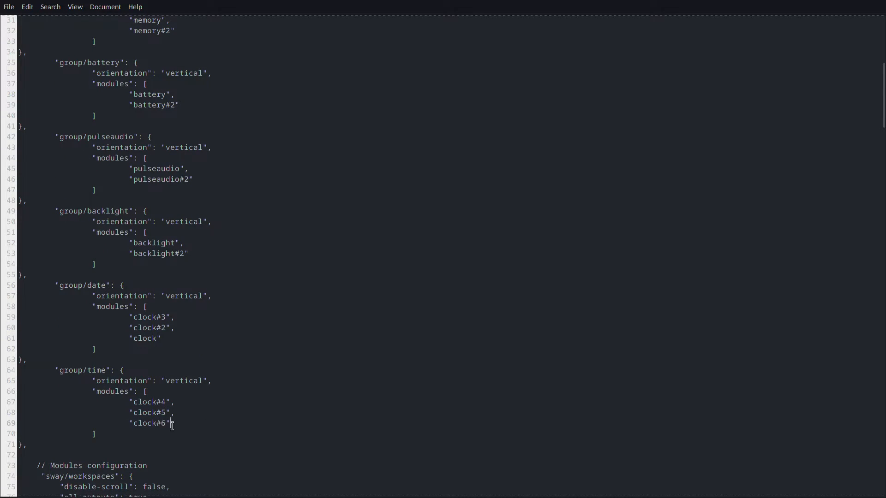
left_click_drag(172, 426, 126, 403)
left_click(209, 417)
key("super+f")
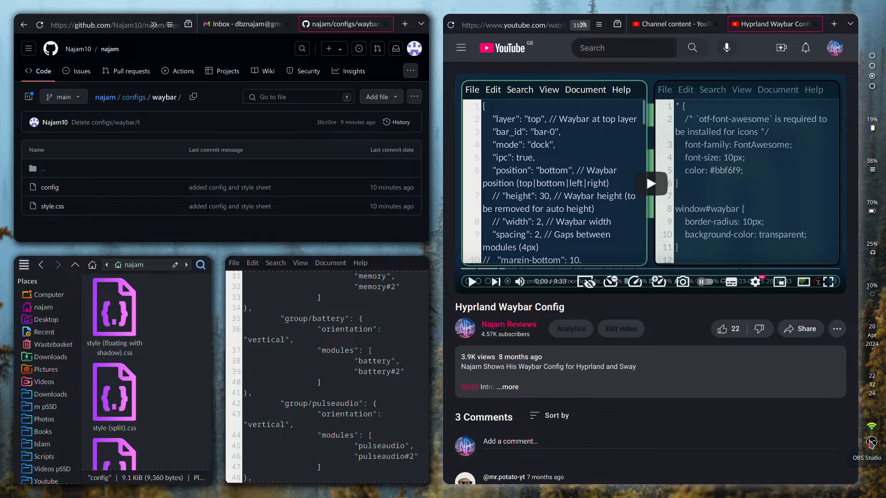
Check and dismiss the screen recorder and network tray menus.
right_click(872, 444)
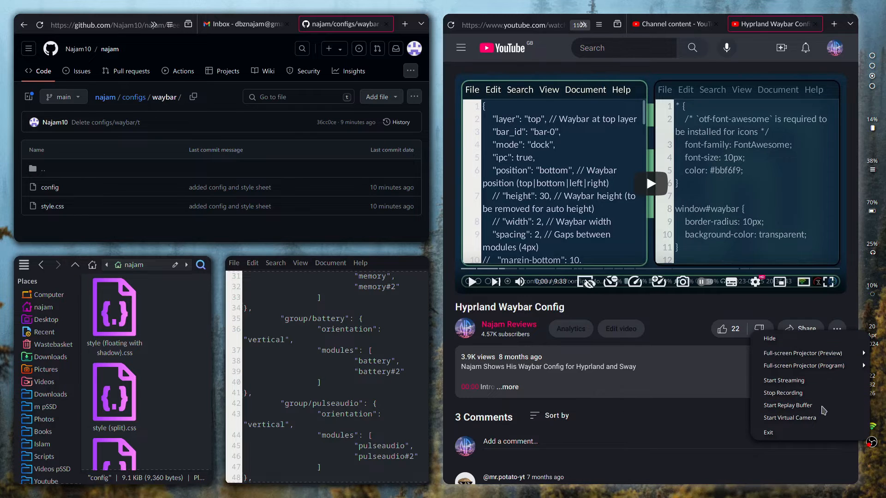
left_click(836, 454)
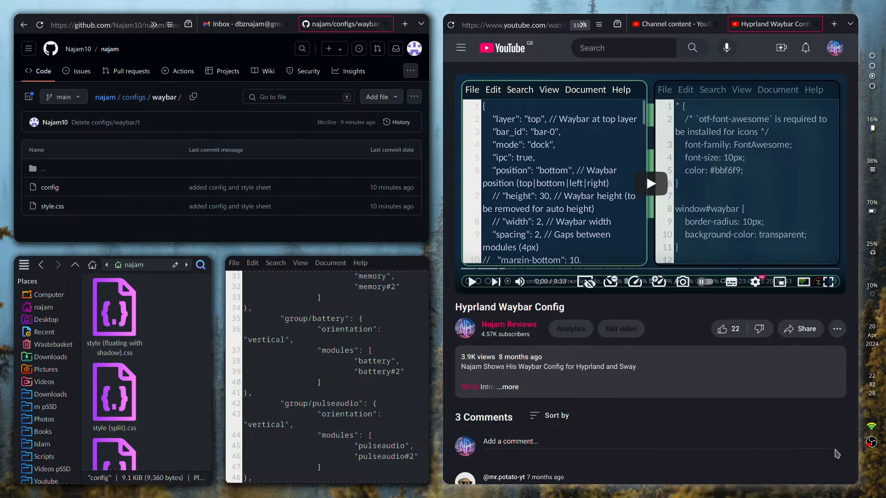
right_click(872, 433)
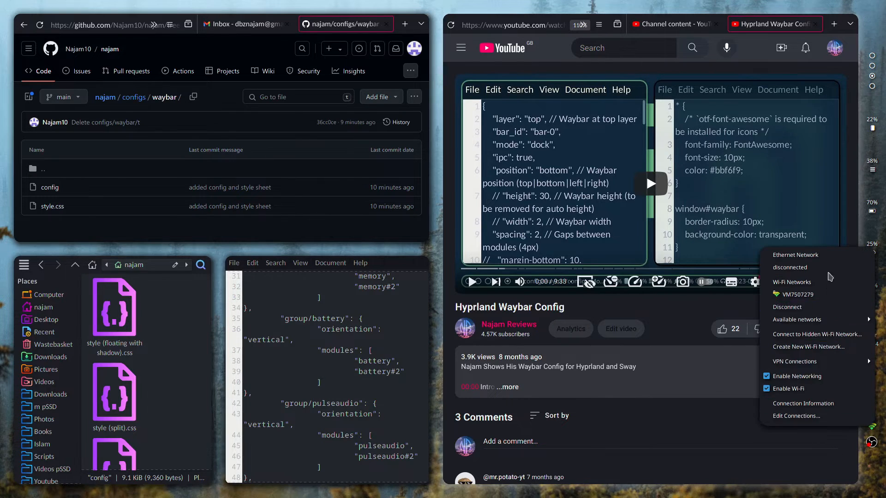
left_click(802, 461)
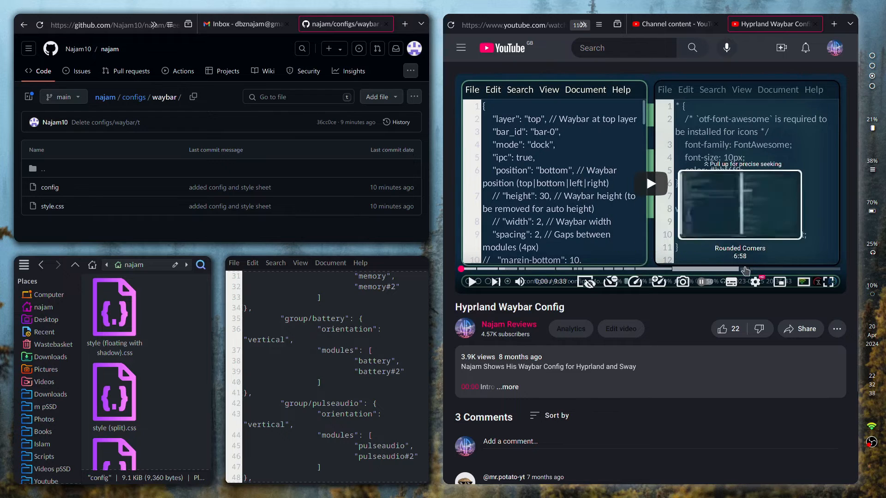
Skip the Hyprland Waybar Config video ahead to 3:08 and pause it at 3:22.
left_click(588, 270)
key("space")
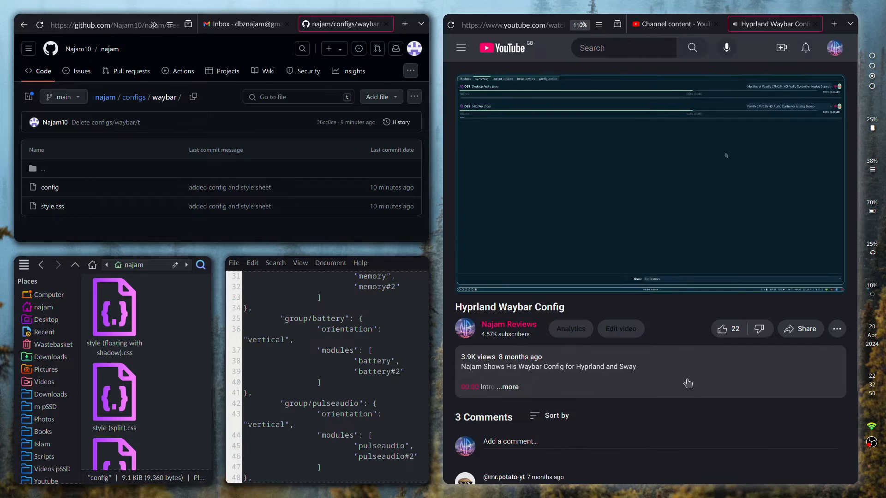
left_click(678, 235)
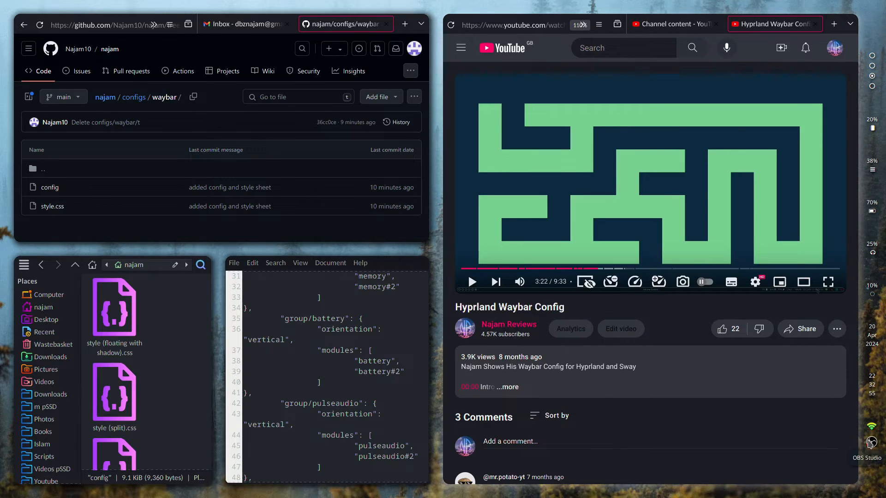
scroll(332, 367, "up", 10)
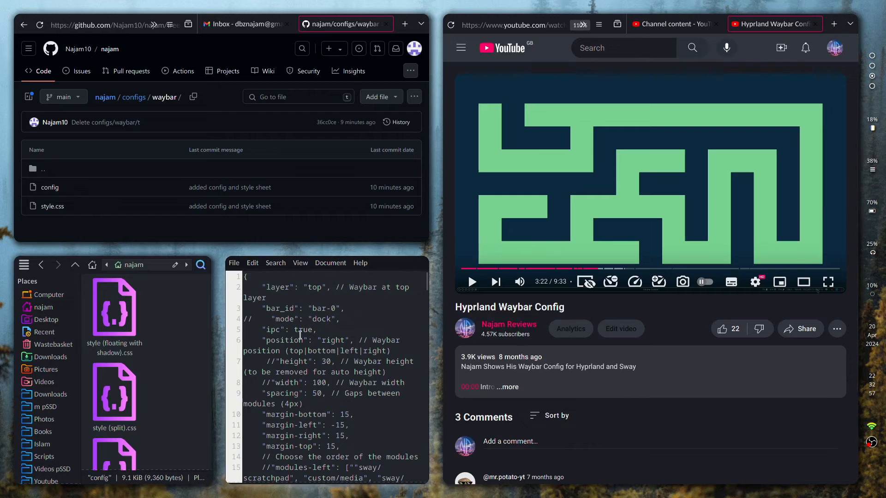
Highlight the commented-out dock mode line and view the config full-screen.
left_click(311, 319)
triple_click(269, 319)
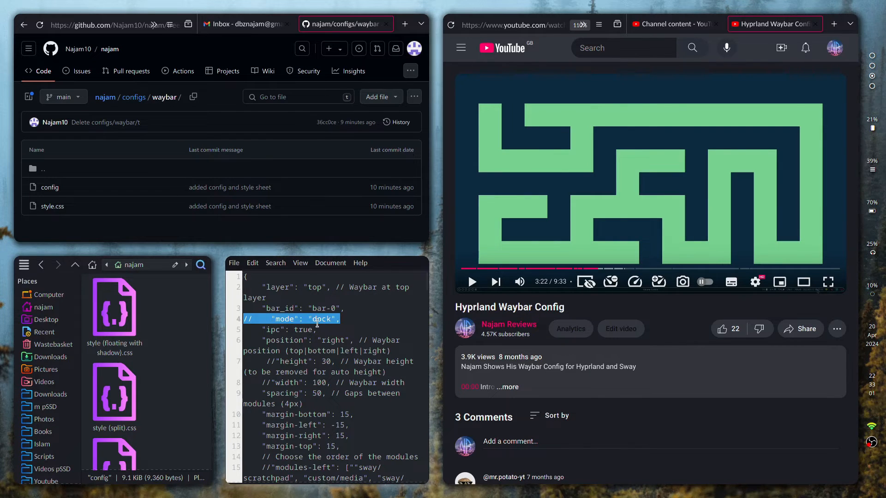
left_click(317, 320)
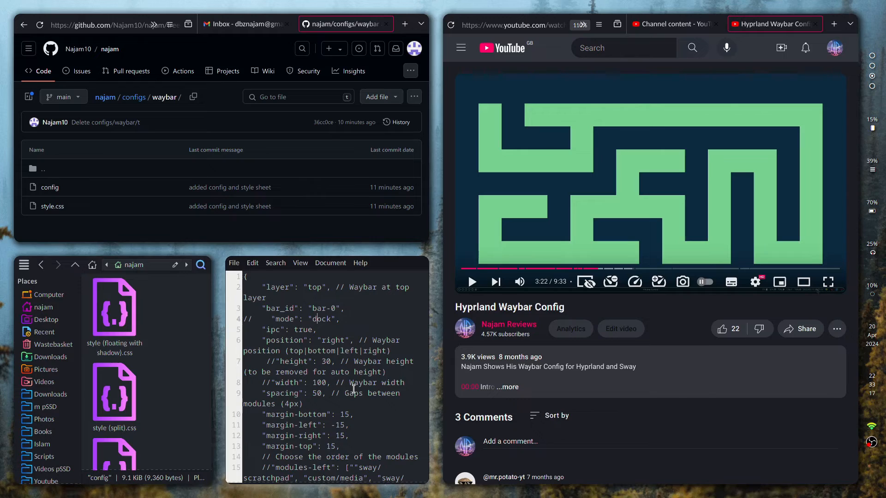
key("super+f")
scroll(369, 276, "down", 10)
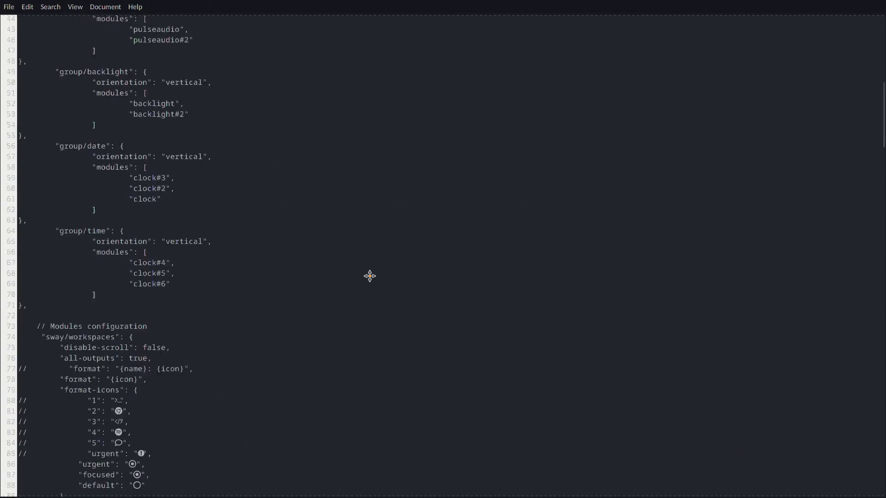
scroll(369, 277, "down", 10)
scroll(370, 277, "down", 5)
key("super+f")
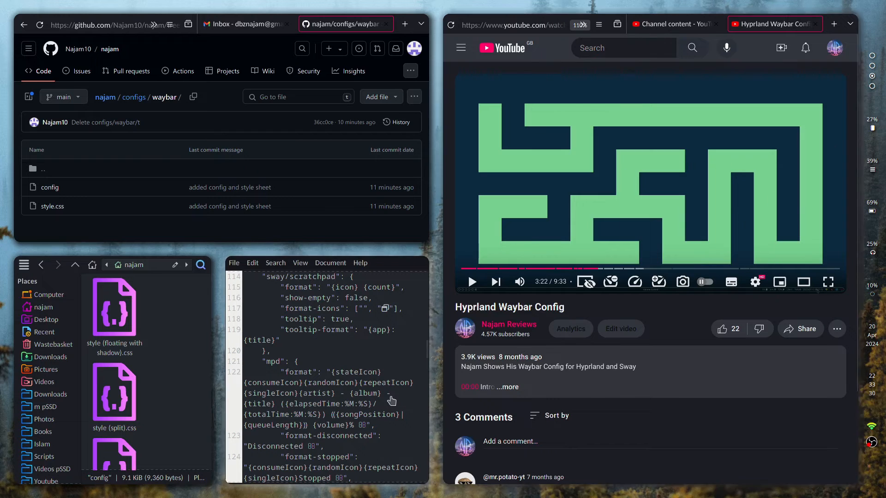
Close the config file and open style.css full-screen in the editor instead.
key("super+q")
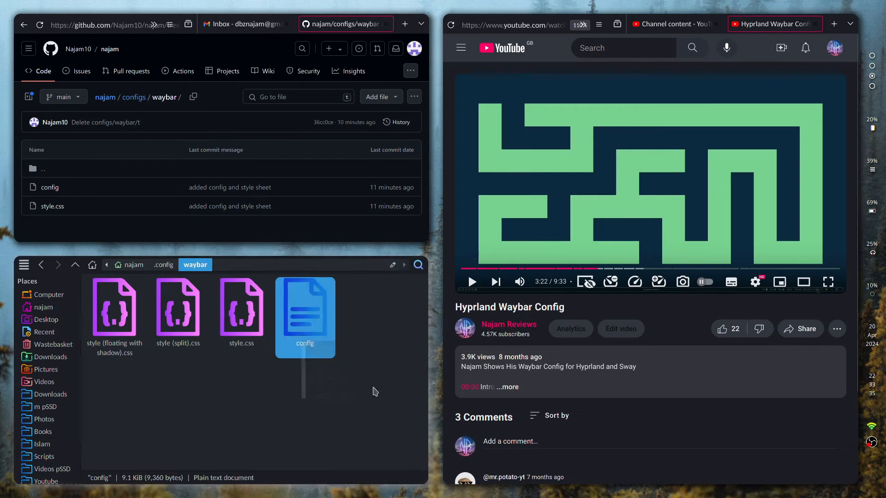
key("Left")
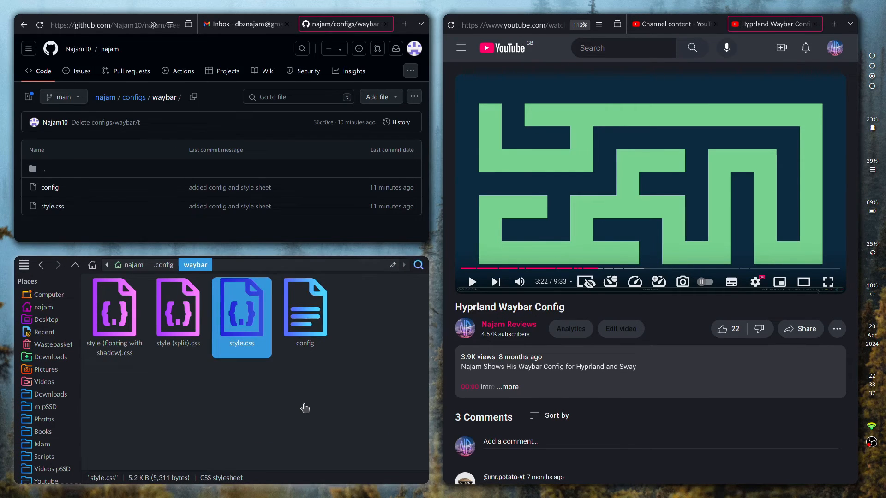
key("Return")
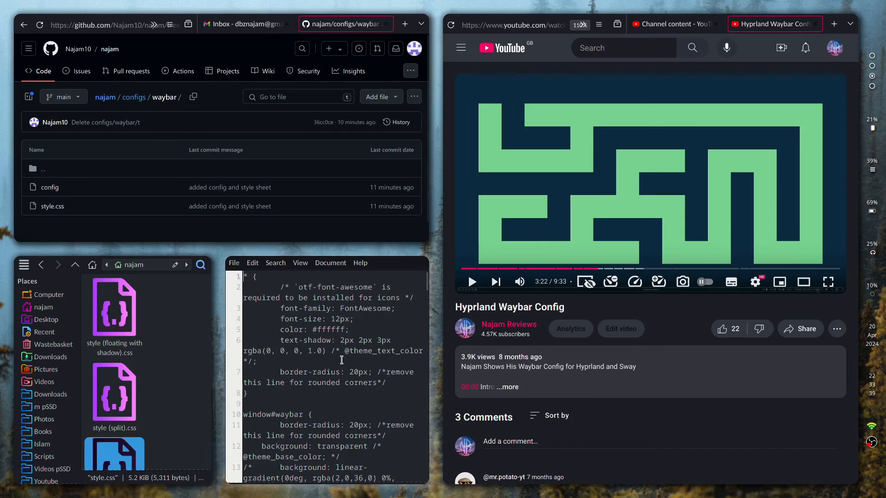
key("super+f")
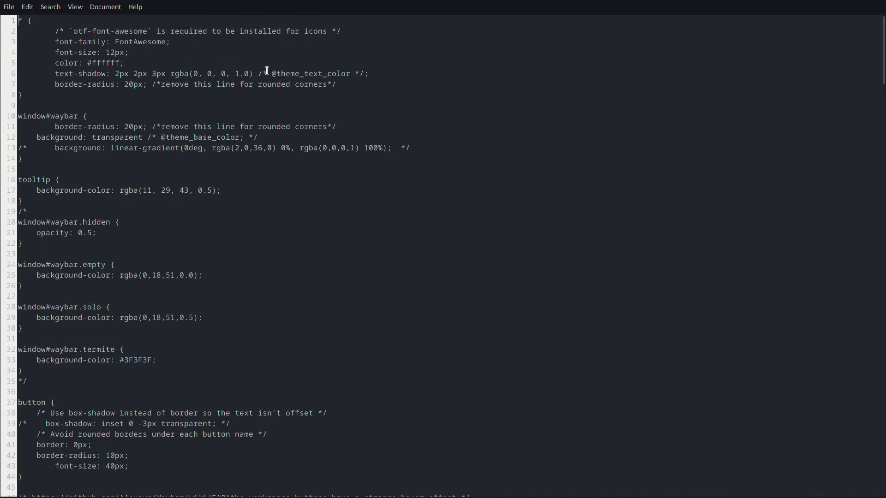
double_click(267, 73)
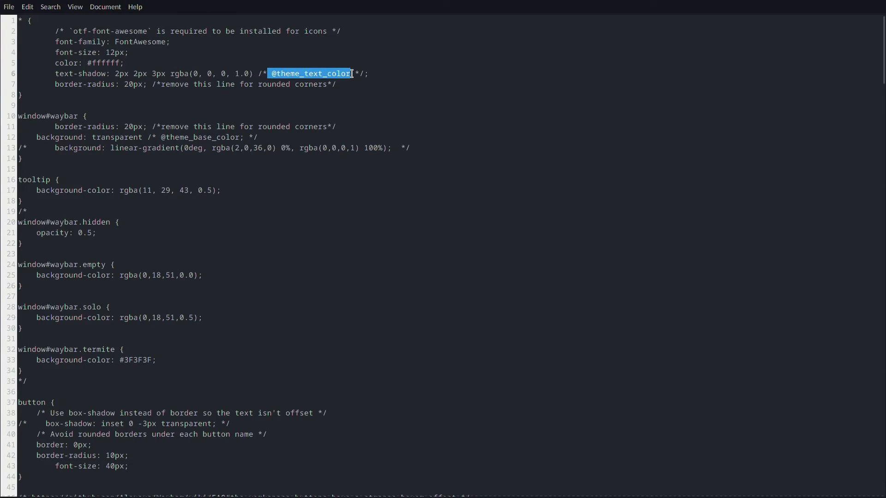
key("super+f")
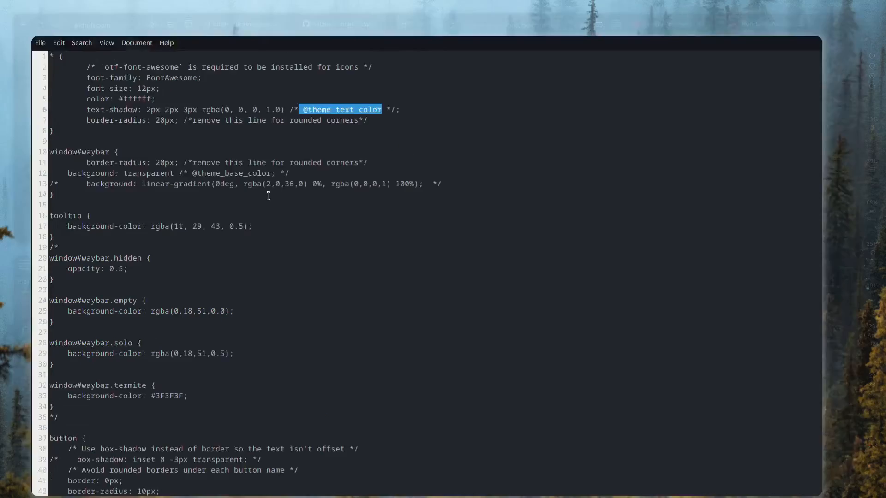
key("super+f")
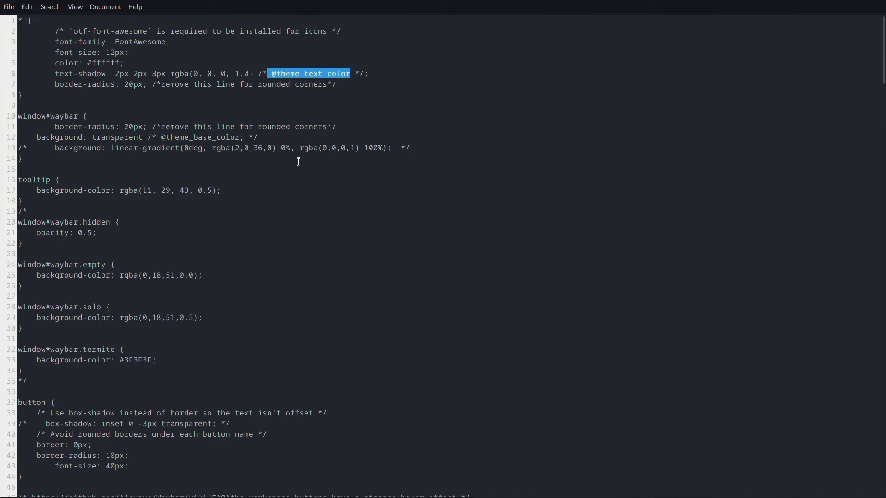
left_click_drag(174, 138, 229, 139)
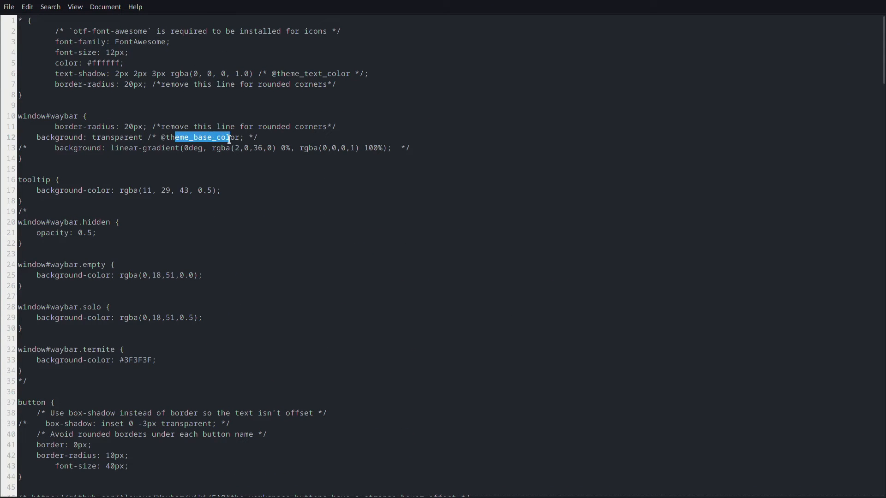
left_click_drag(281, 73, 346, 72)
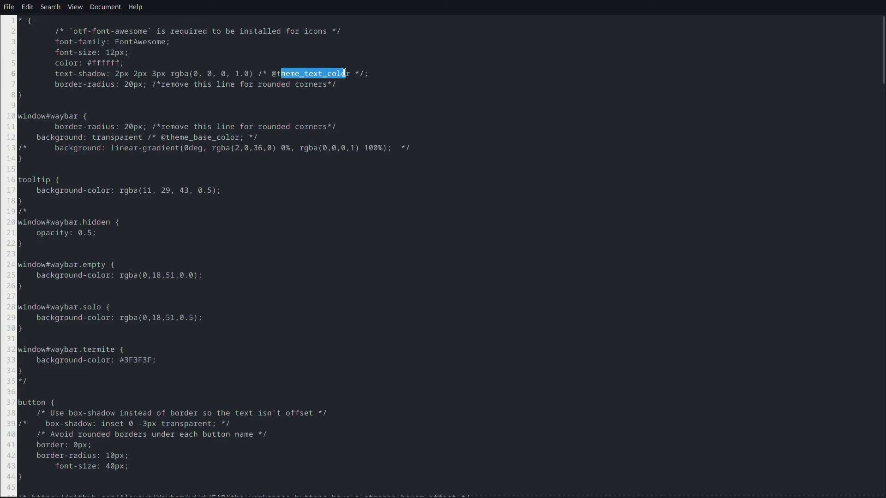
left_click(508, 182)
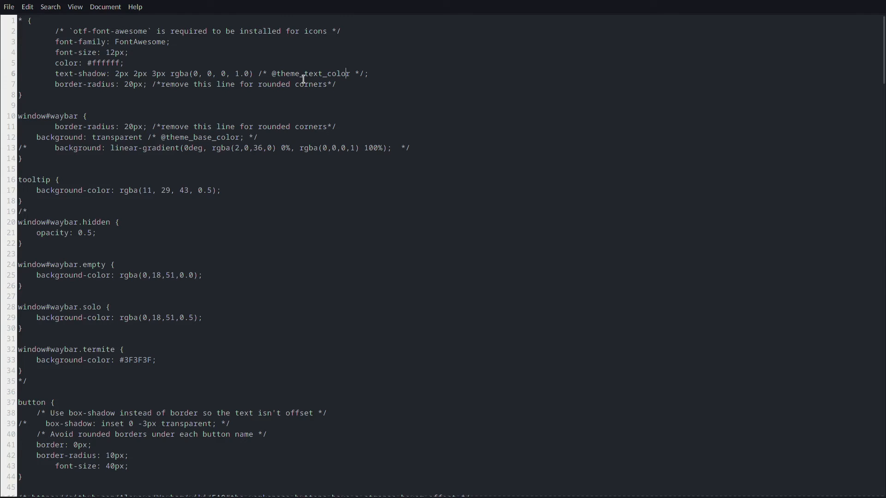
Highlight the transparent background and text-shadow values, then return to the tiled layout.
double_click(117, 138)
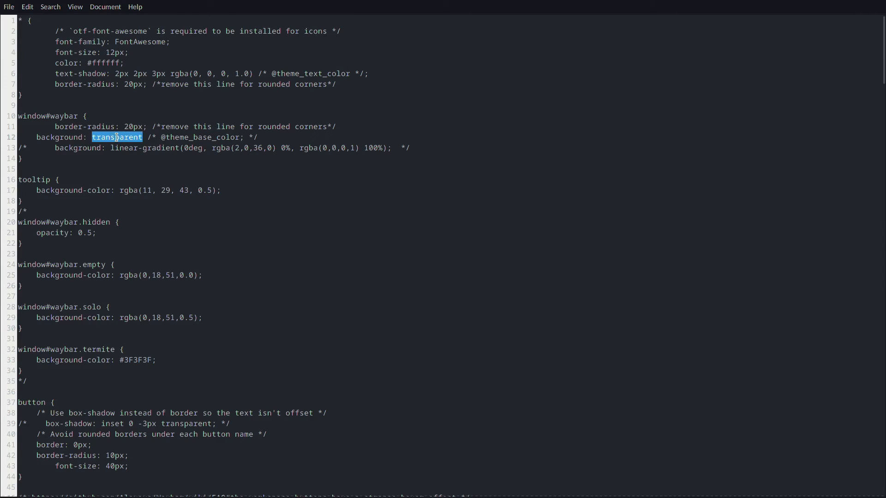
left_click_drag(215, 137, 177, 137)
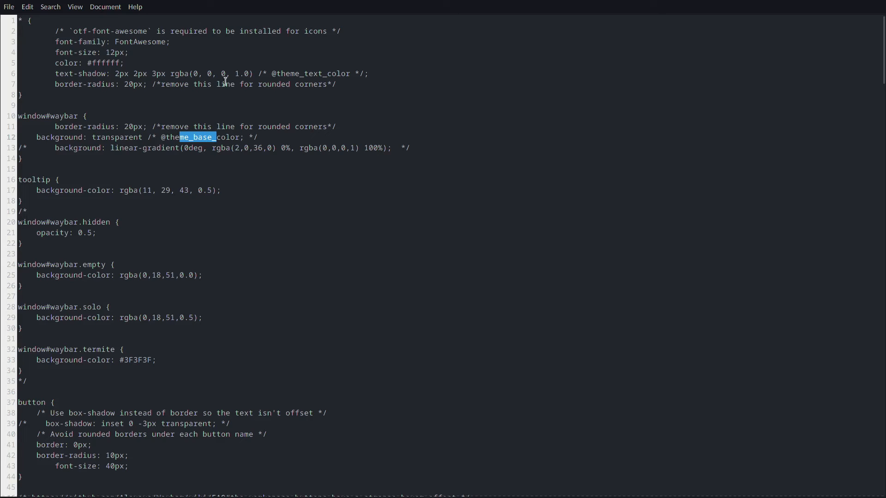
left_click_drag(166, 74, 341, 73)
key("super+f")
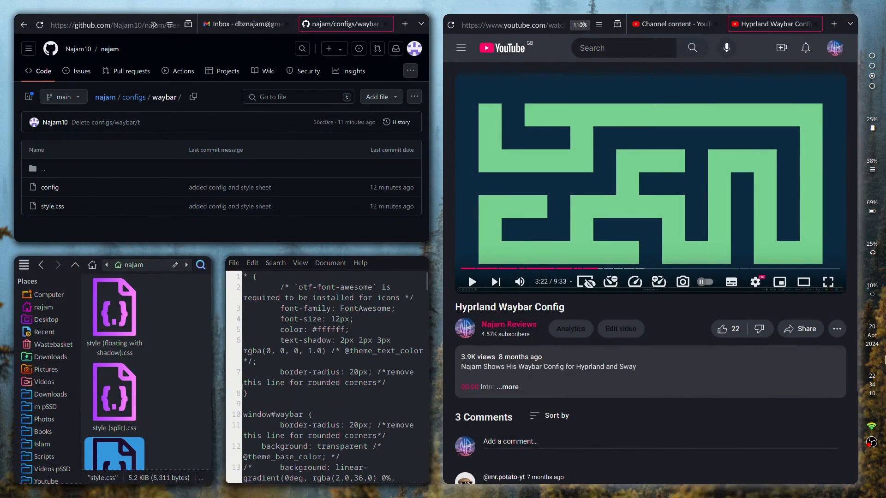
Switch to the OBS and audio settings workspace, then to an empty workspace.
key("super+2")
key("super+5")
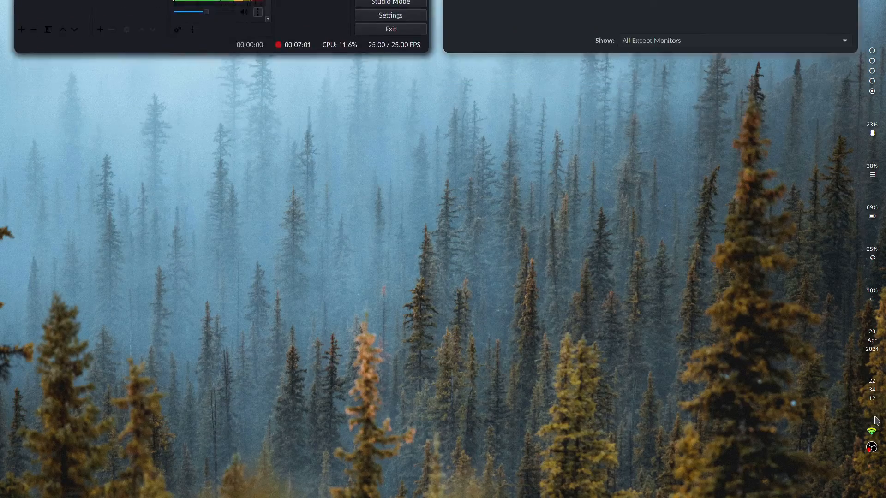